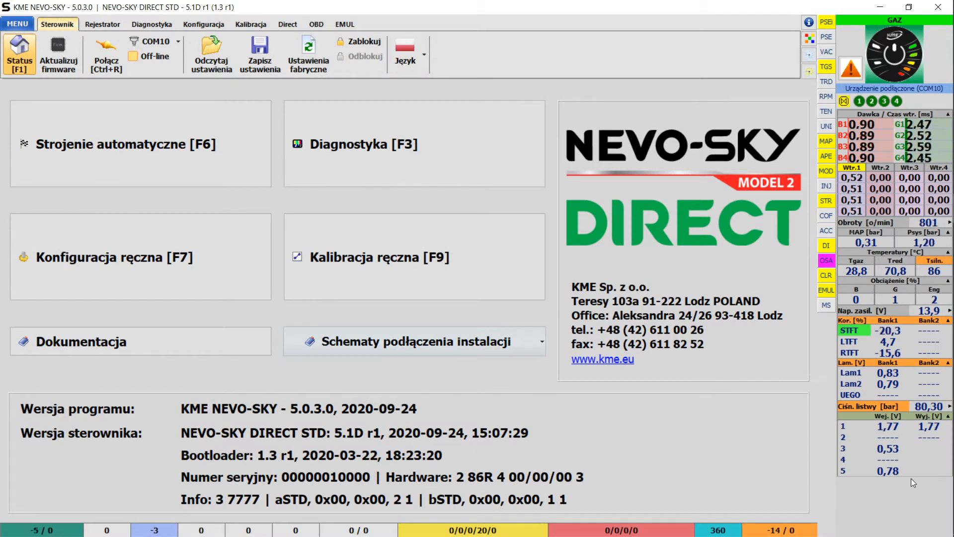
- Choose 'Pokaż panel odczytów po lewej stronie' to dock the readings panel on the left
left_click(22, 25)
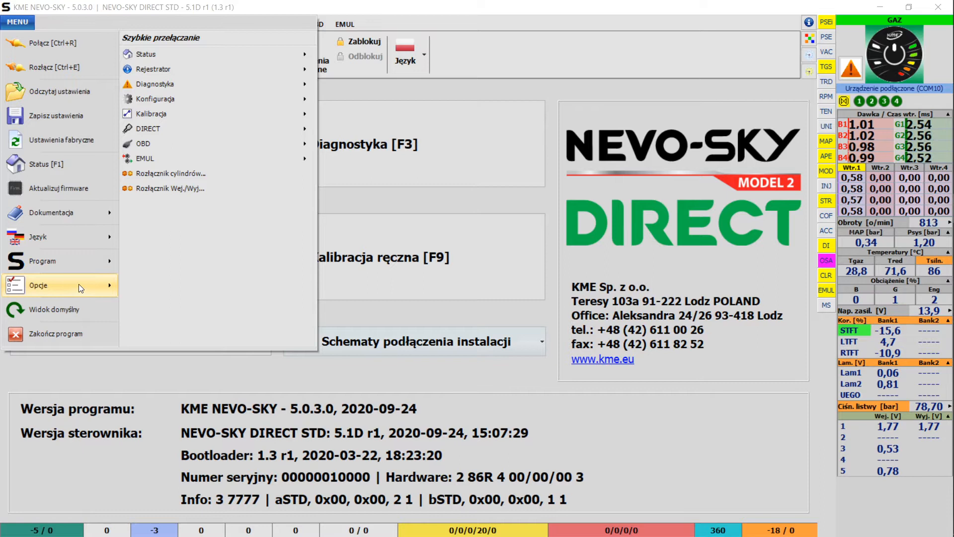
left_click(78, 285)
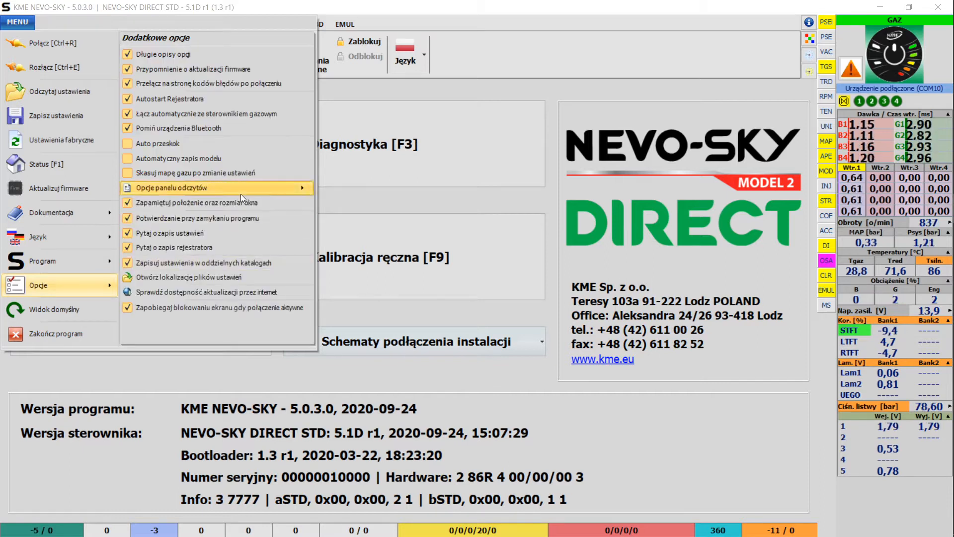
mouse_move(240, 194)
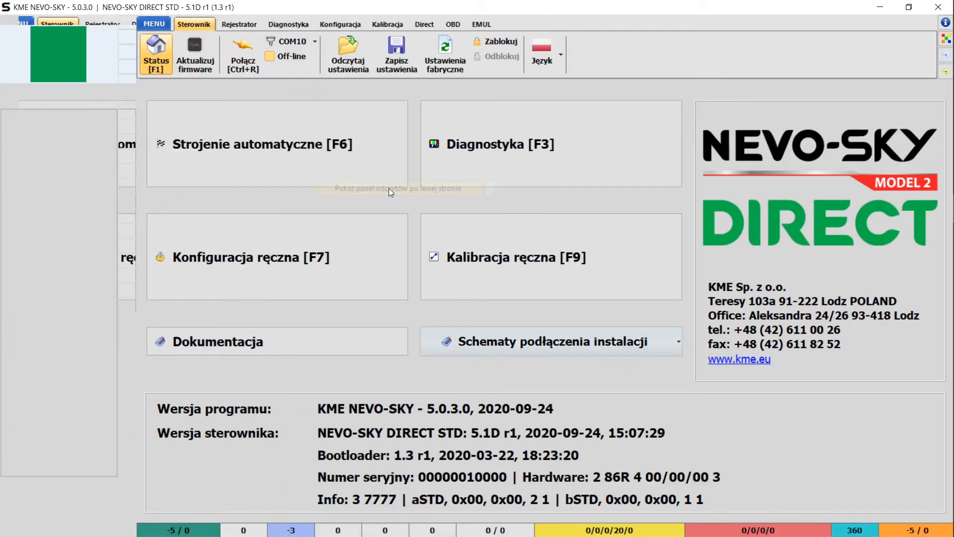
left_click(388, 188)
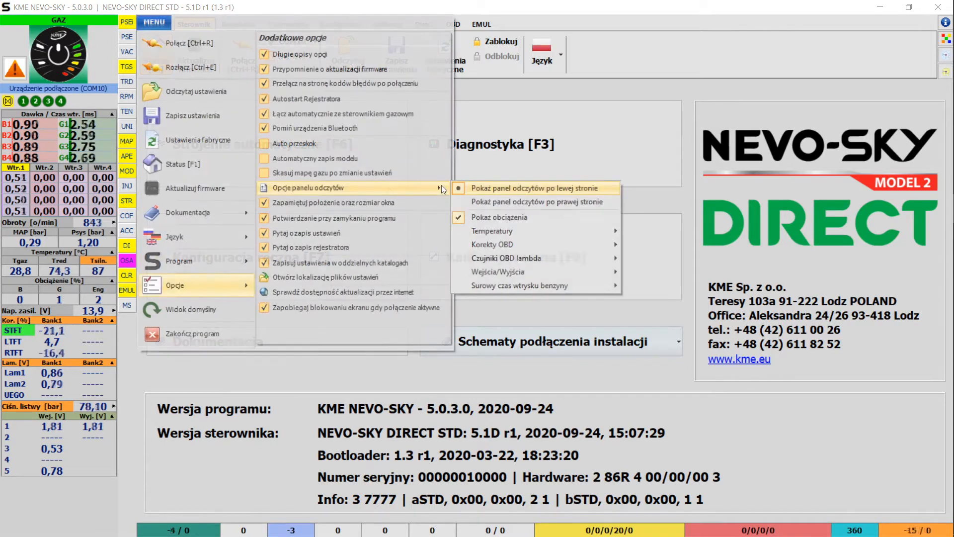
- Browse the Temperatury, Korekty OBD and injection-time submenus, then close the menu
mouse_move(498, 231)
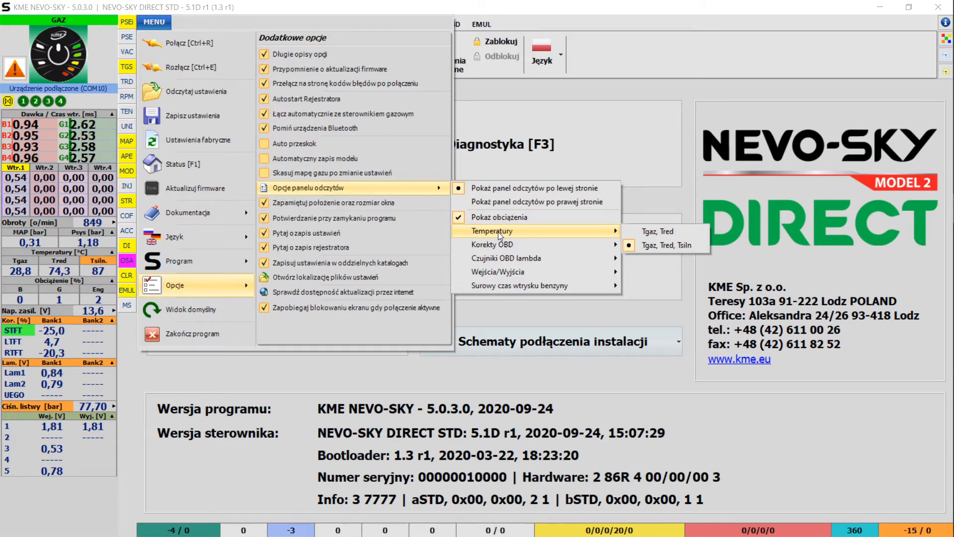
mouse_move(502, 248)
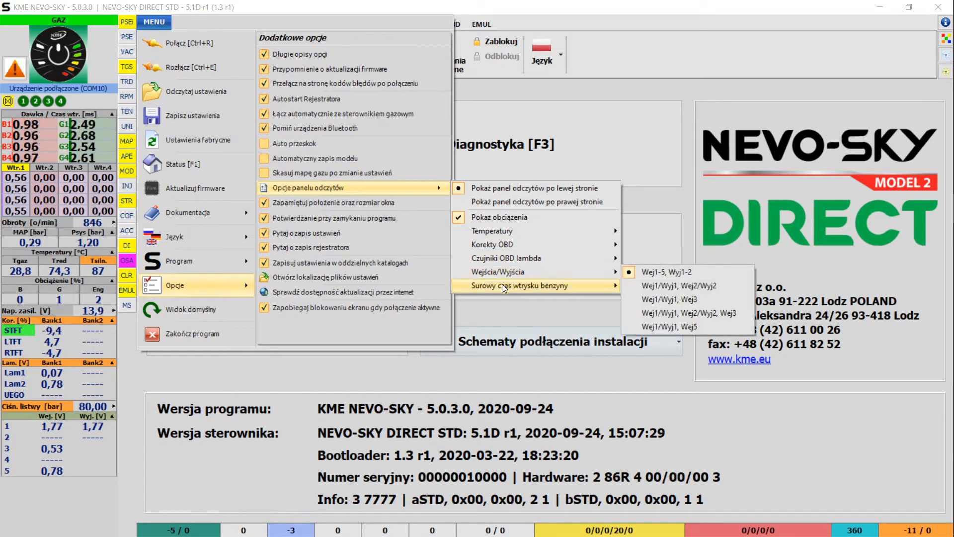
mouse_move(502, 285)
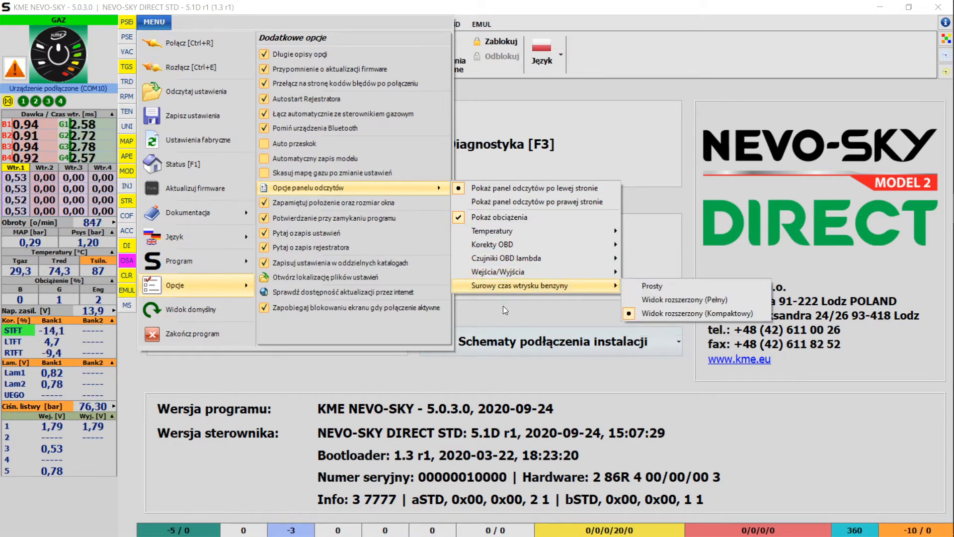
left_click(502, 309)
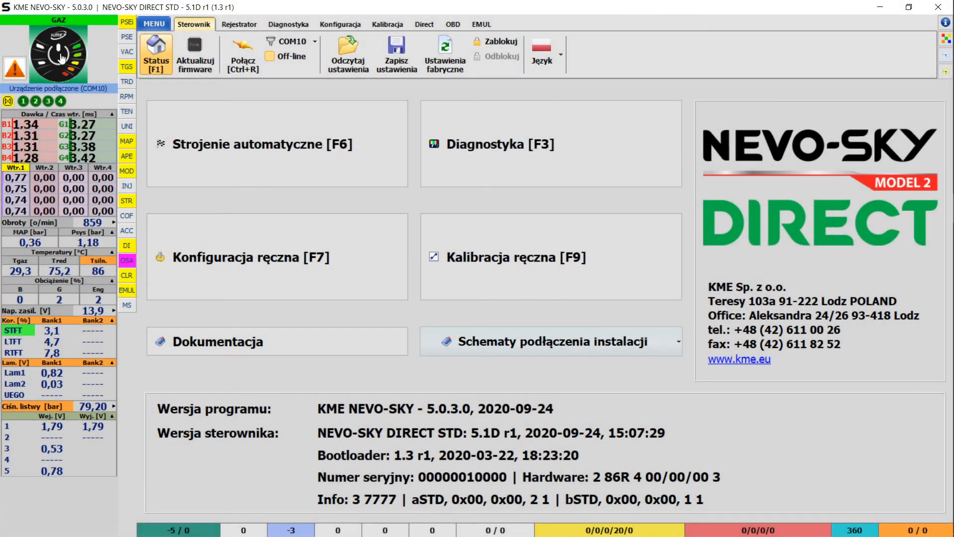
left_click(61, 58)
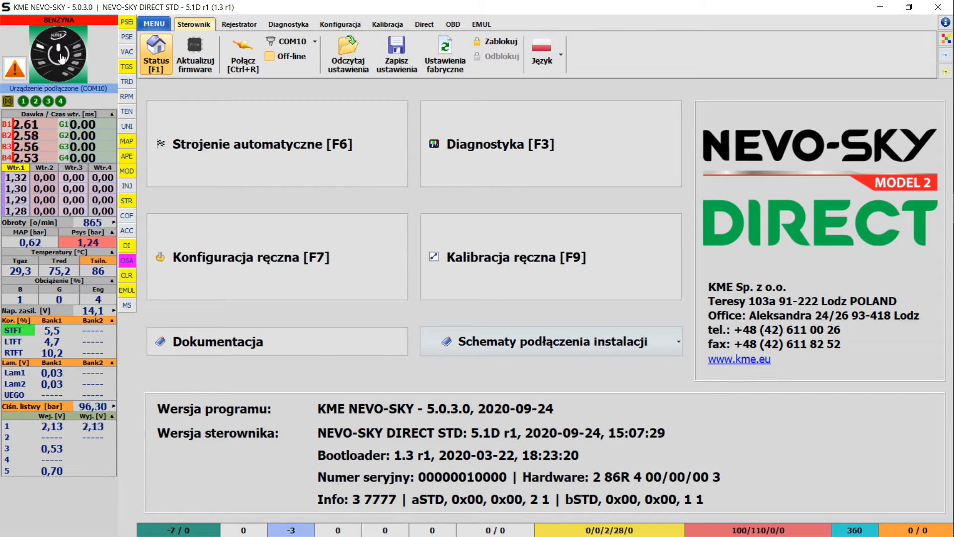
left_click(61, 58)
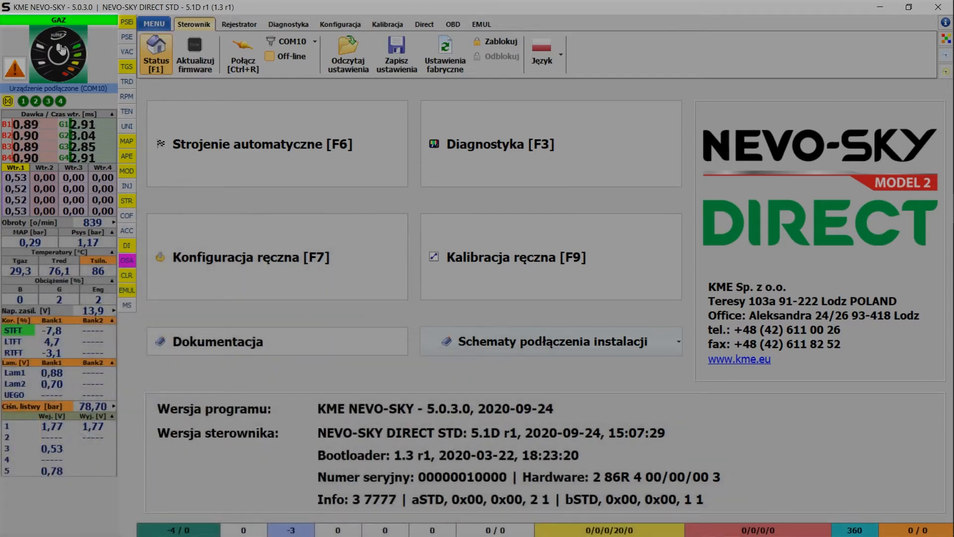
left_click(270, 56)
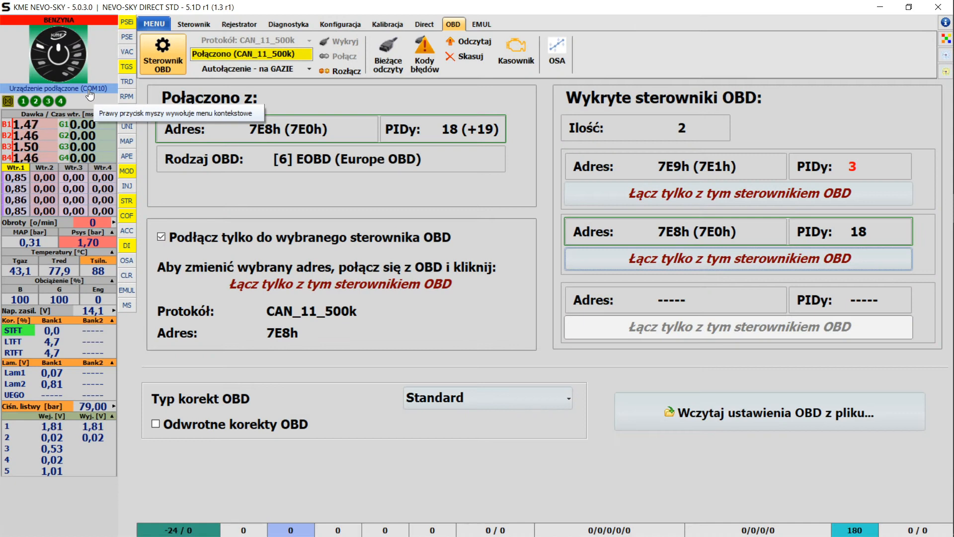
right_click(90, 93)
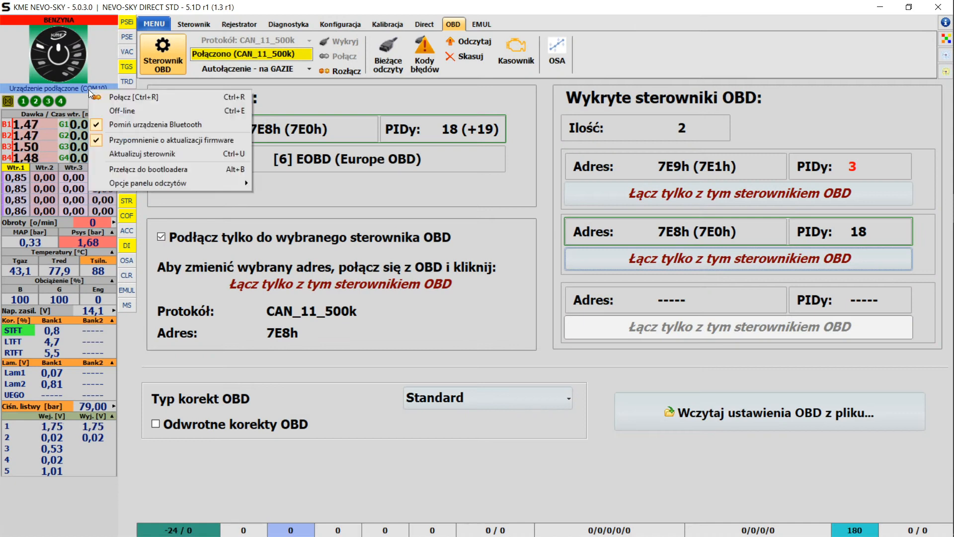
mouse_move(190, 189)
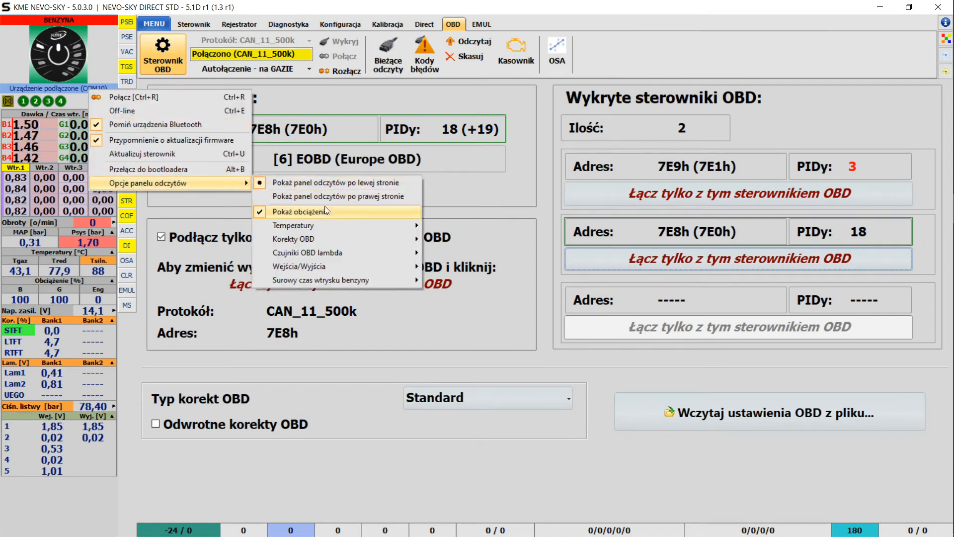
mouse_move(325, 252)
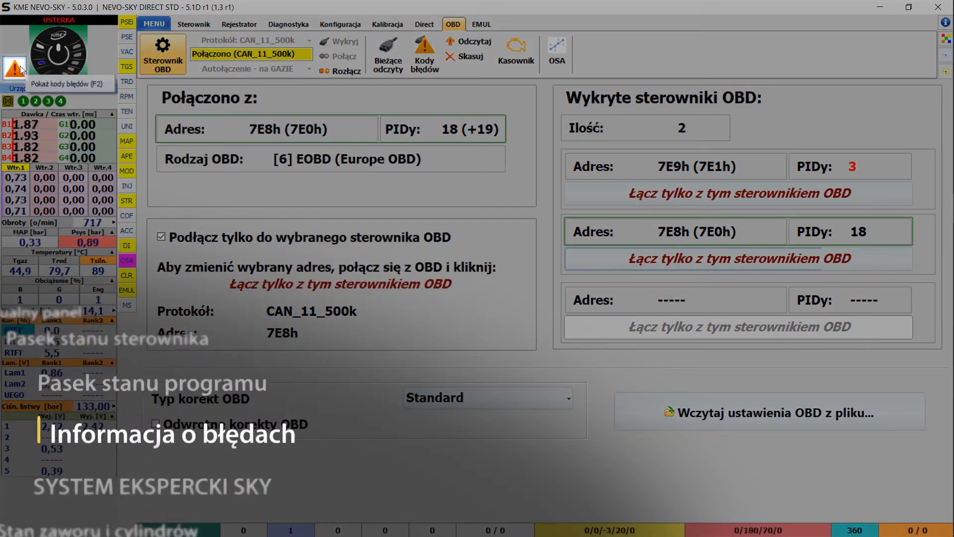
- Check gas error E023, then erase the OBD error codes and freeze frame with Skasuj
left_click(21, 68)
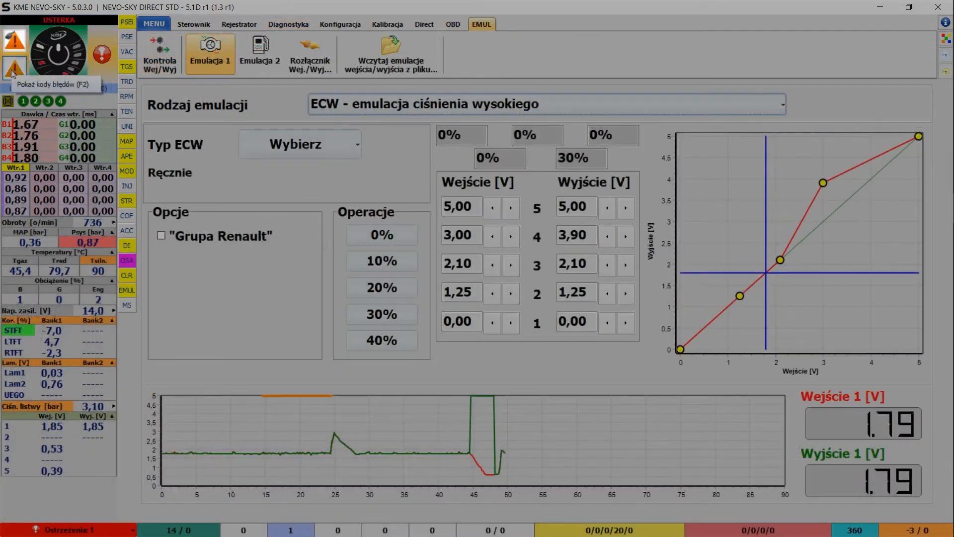
left_click(13, 66)
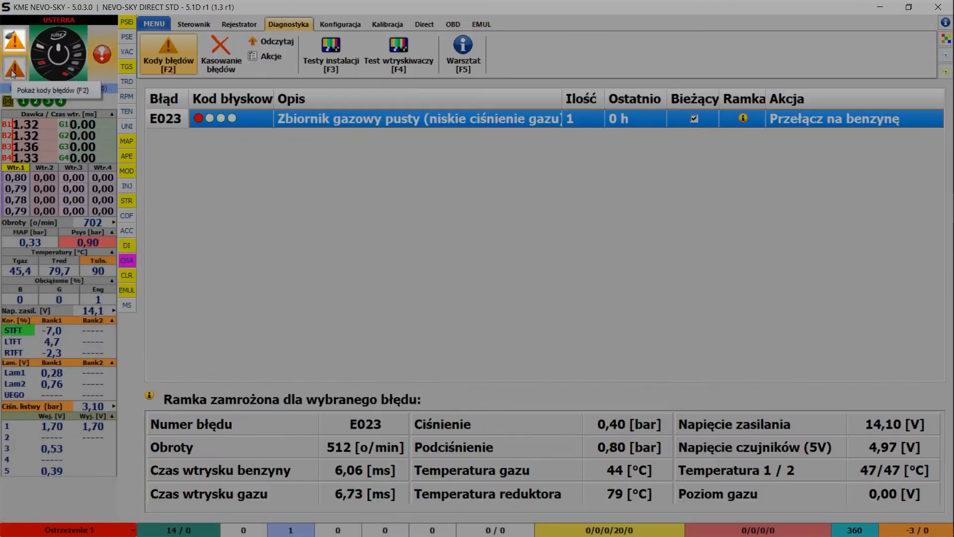
left_click(16, 39)
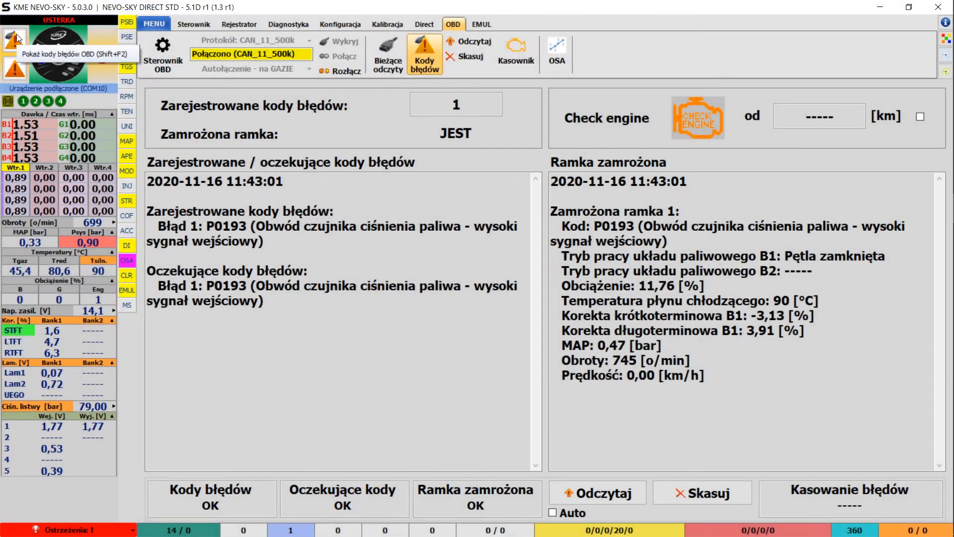
right_click(16, 43)
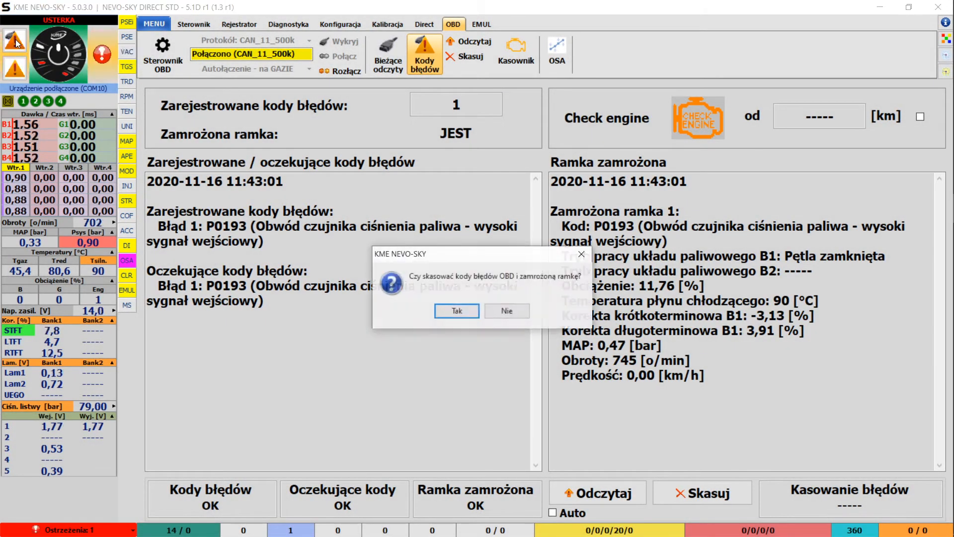
left_click(444, 312)
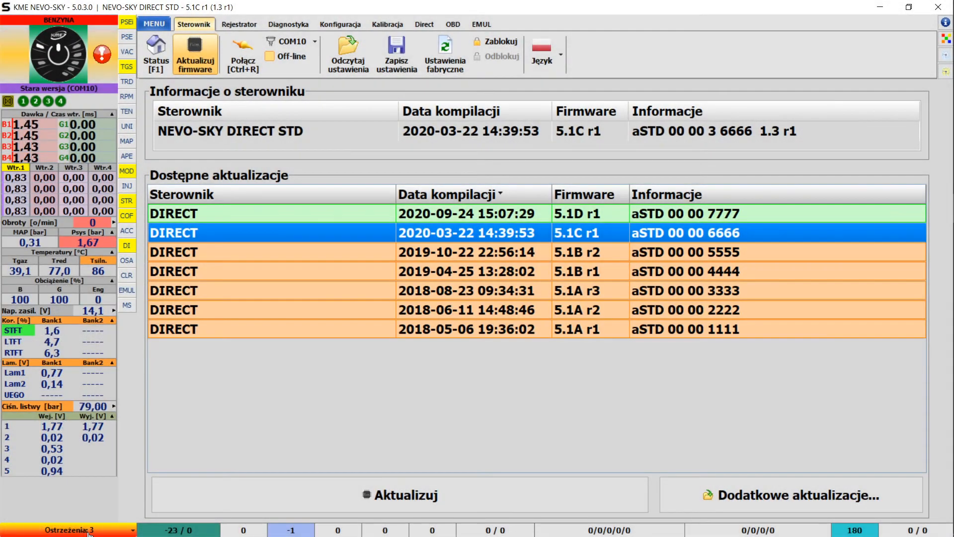
- Open the ignition-sequence warning from Ostrzeżenia and run Wykryj to detect the sequence
left_click(89, 531)
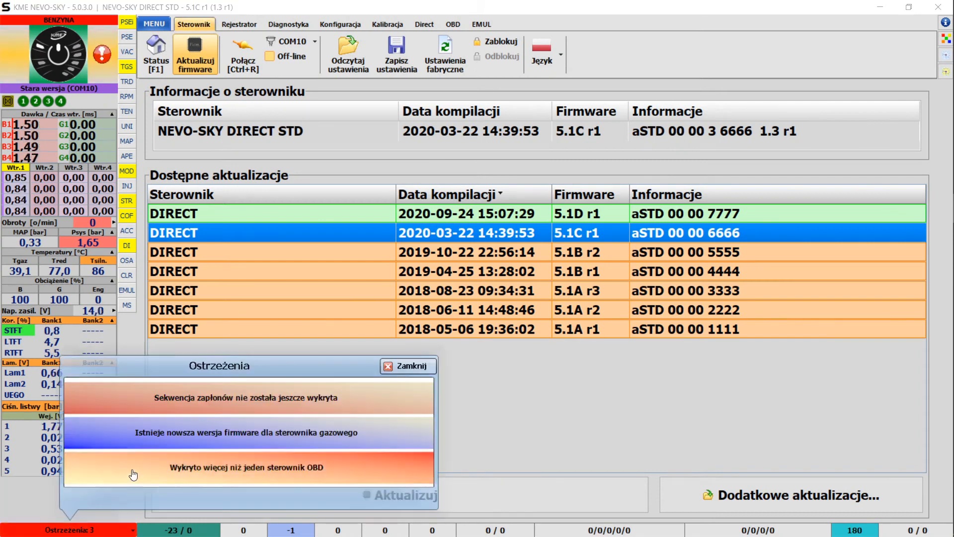
left_click(205, 406)
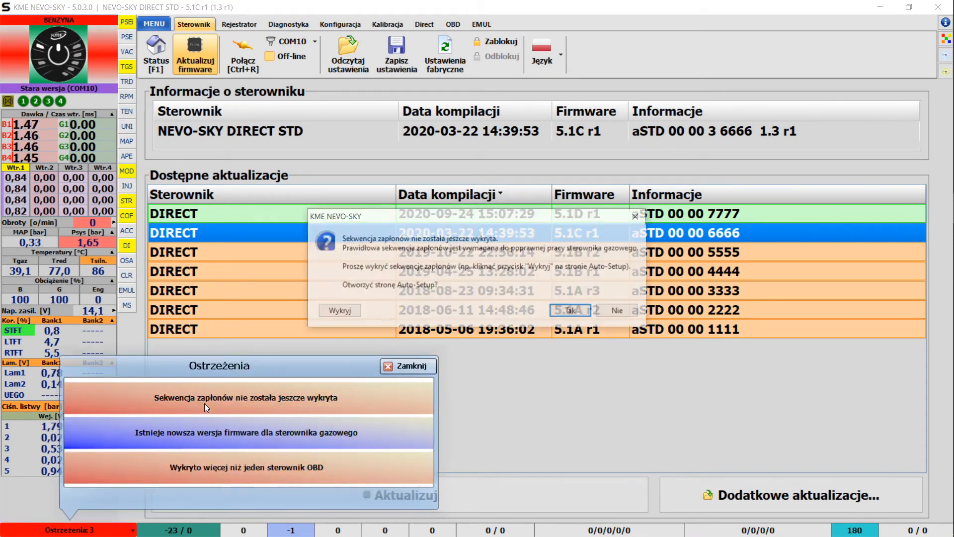
left_click(350, 311)
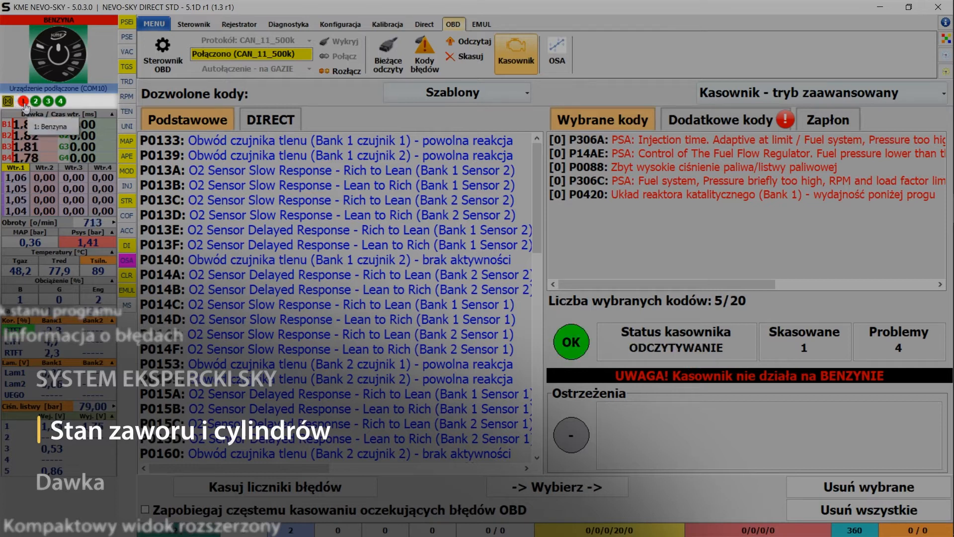
- Switch all four cylinders to petrol, then bring up the Wtr.3 column's Prosty/Widok rozszerzony options
right_click(53, 93)
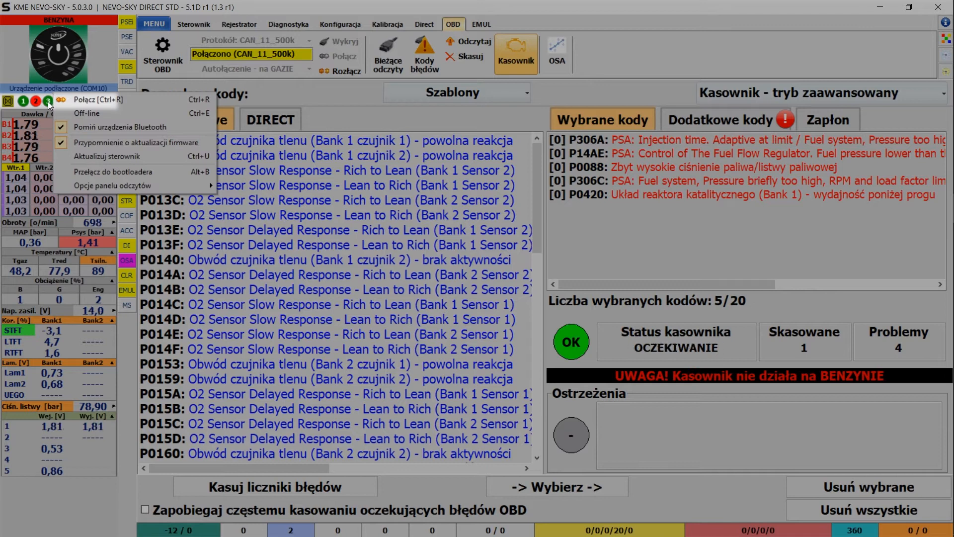
right_click(49, 102)
right_click(48, 102)
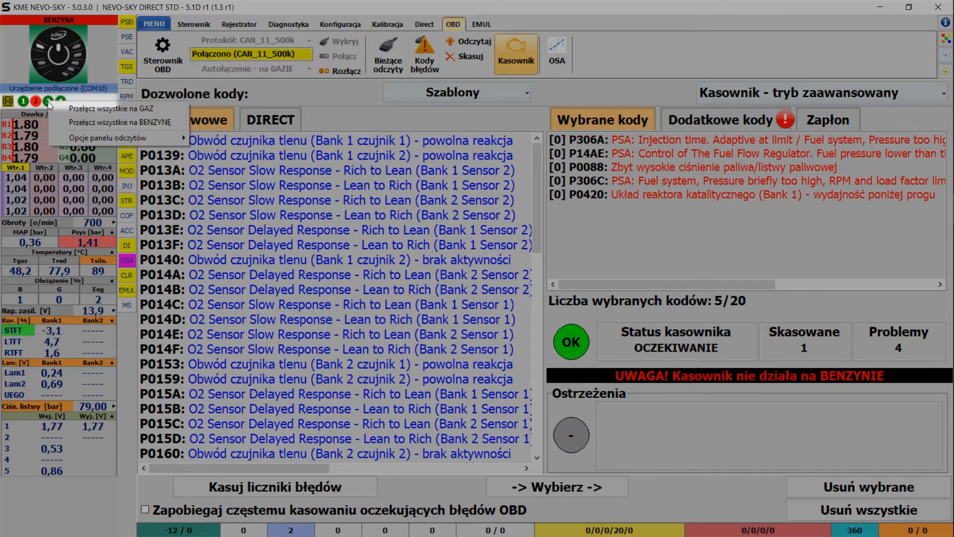
left_click(97, 123)
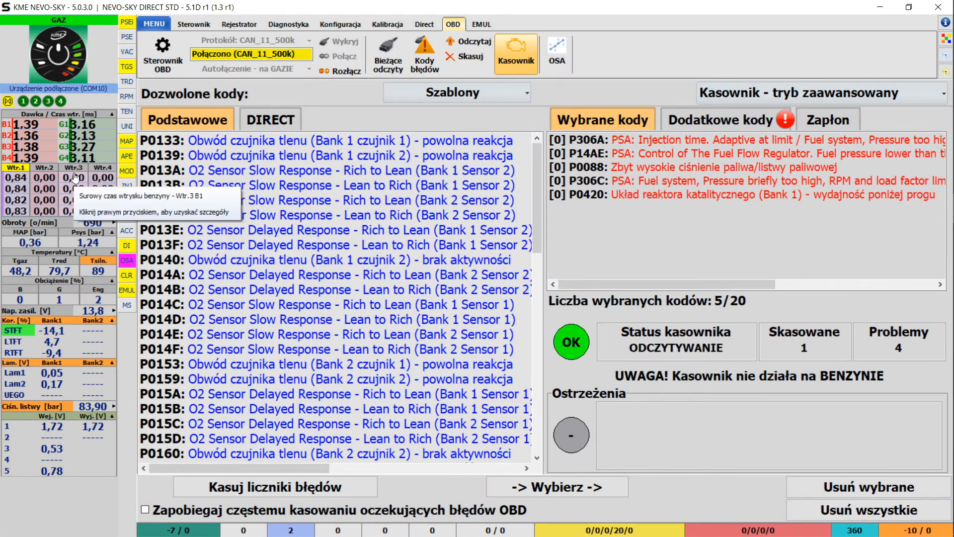
right_click(70, 169)
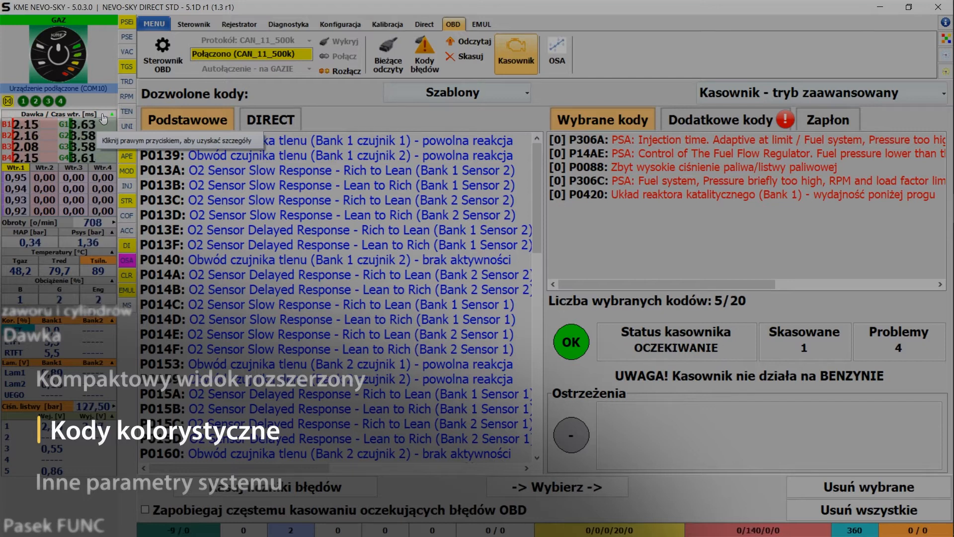
- Open the 'Znaczenie kolorów' legend from the Dawka / Czas wtr. header
right_click(103, 118)
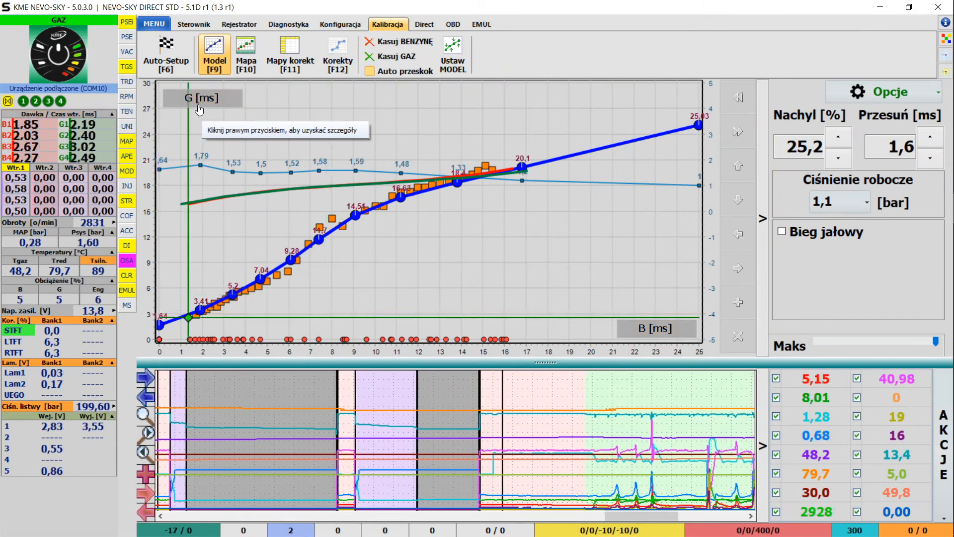
- Show the Mapa [F10] injection map, then the Mapy korekt [F11] correction maps
left_click(243, 58)
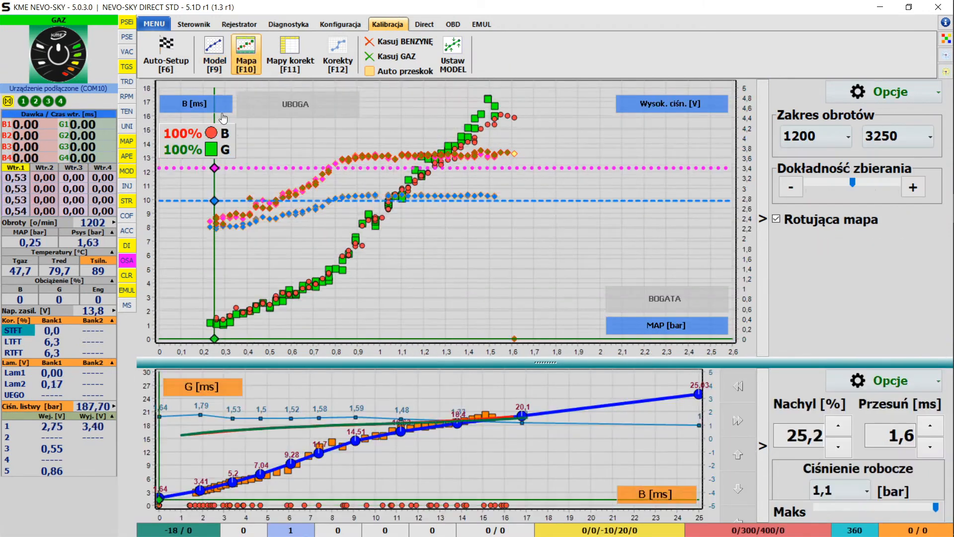
left_click(283, 64)
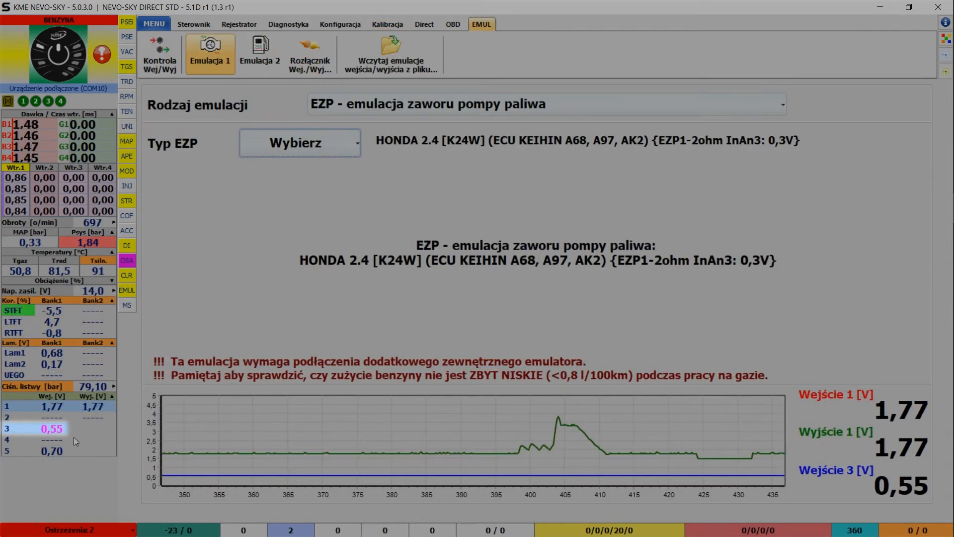
- Collapse the Kor. [%] and Lam. [V] sections in the left readings panel
left_click(328, 136)
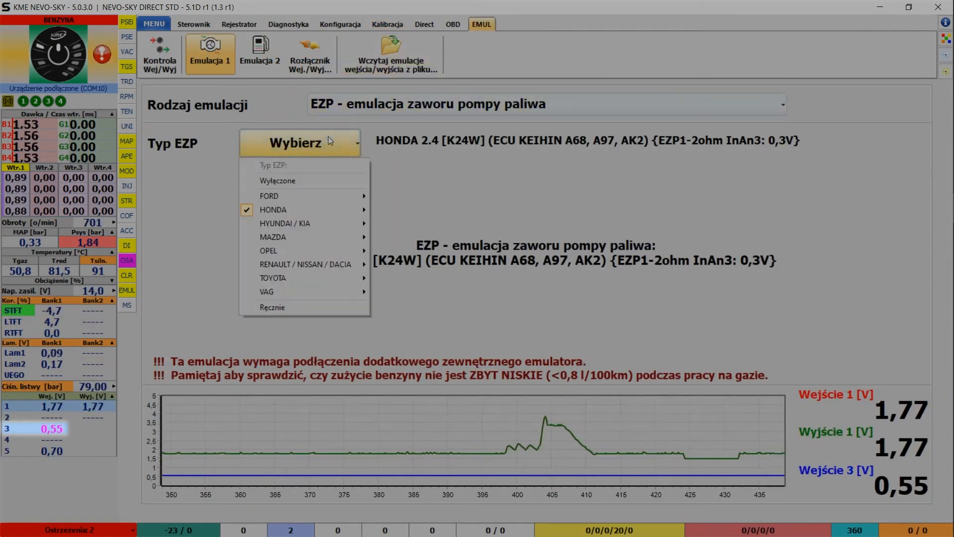
left_click(353, 105)
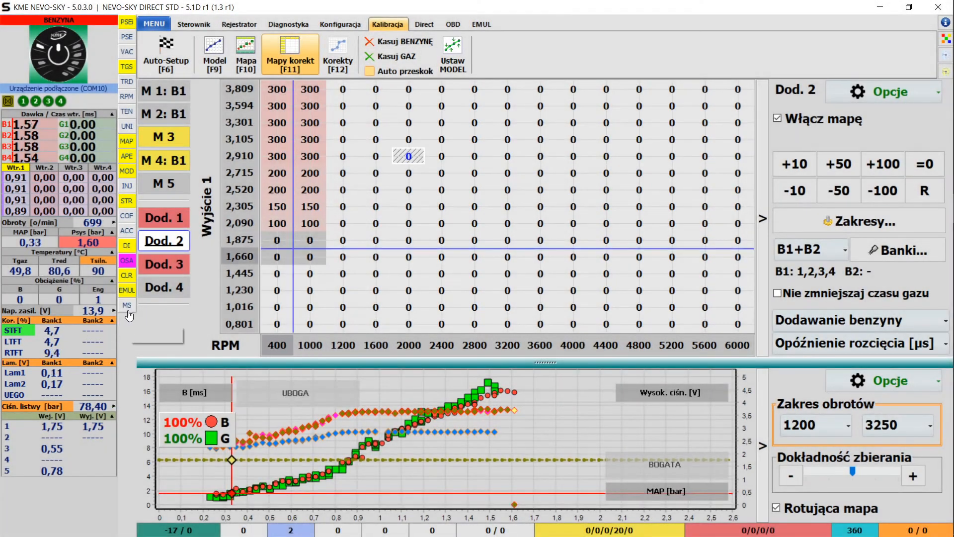
left_click(114, 322)
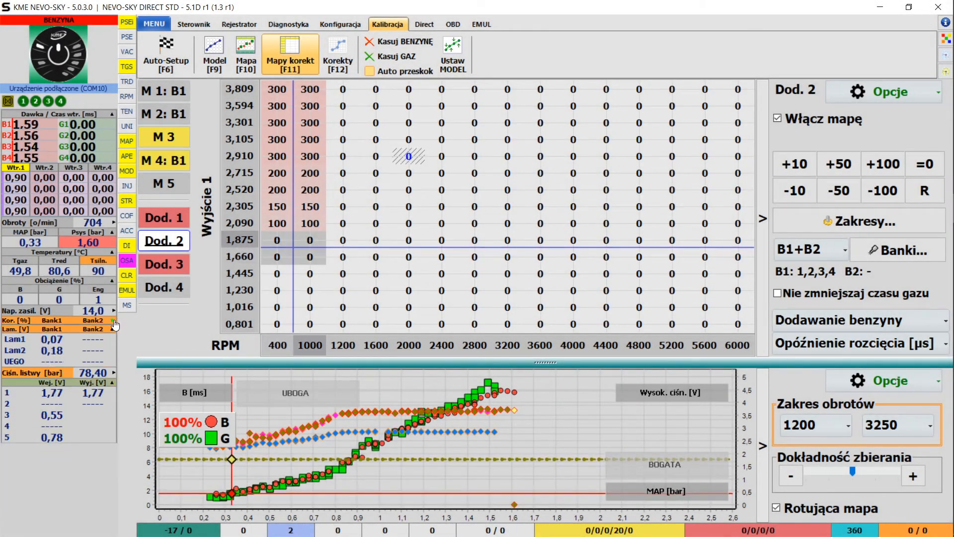
left_click(114, 330)
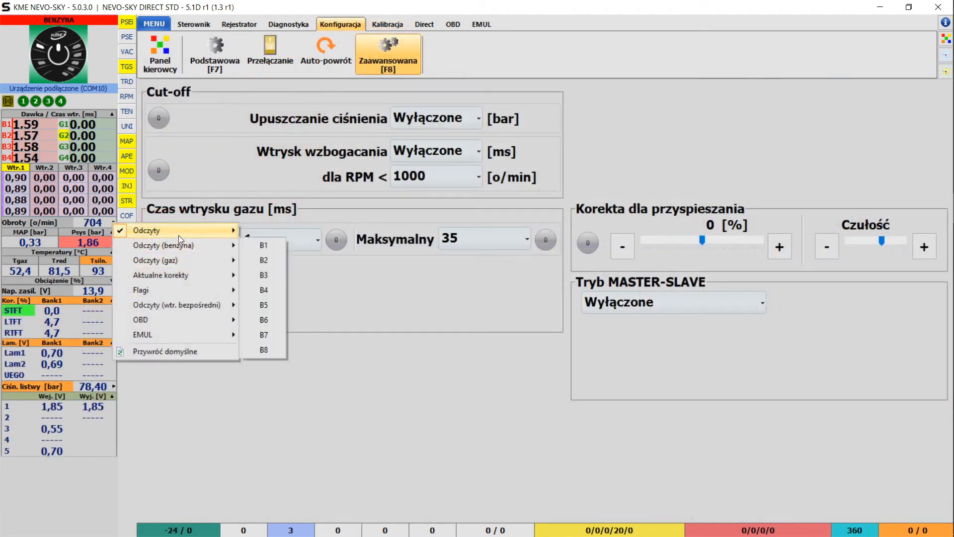
- Browse the Odczyty and OBD submenus listing readings a panel field can show
mouse_move(179, 233)
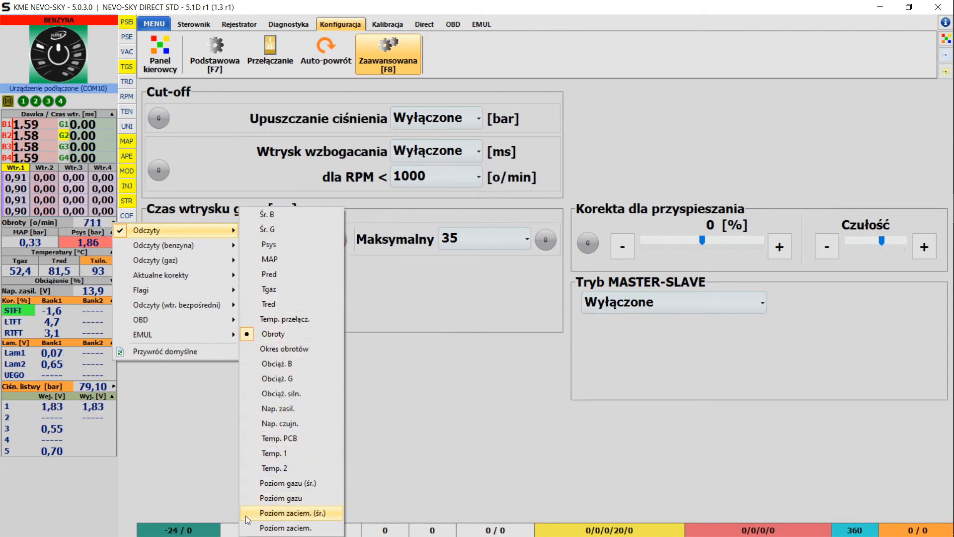
mouse_move(172, 318)
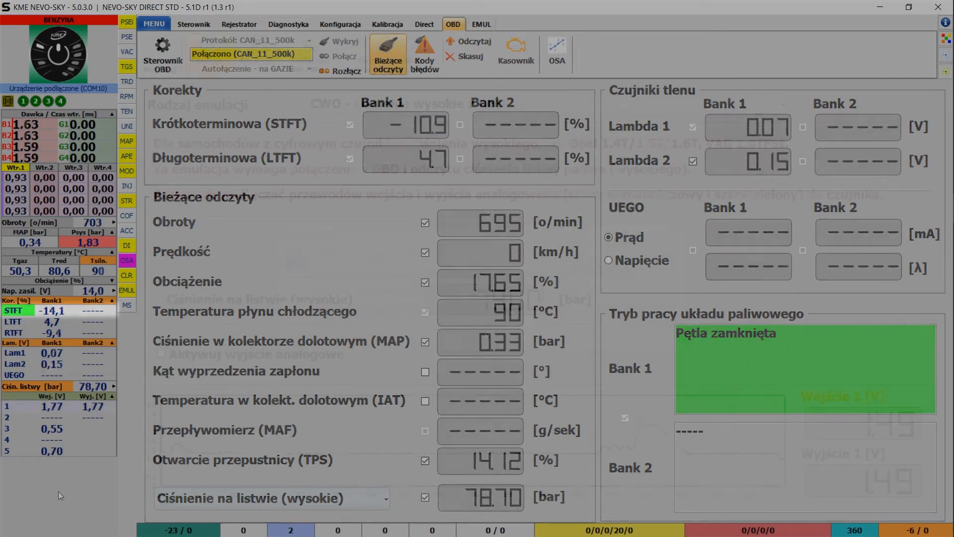
- Set Emulation 1 to EZP fuel pump valve emulation with the HONDA 2.4 K24W profile
left_click(30, 406)
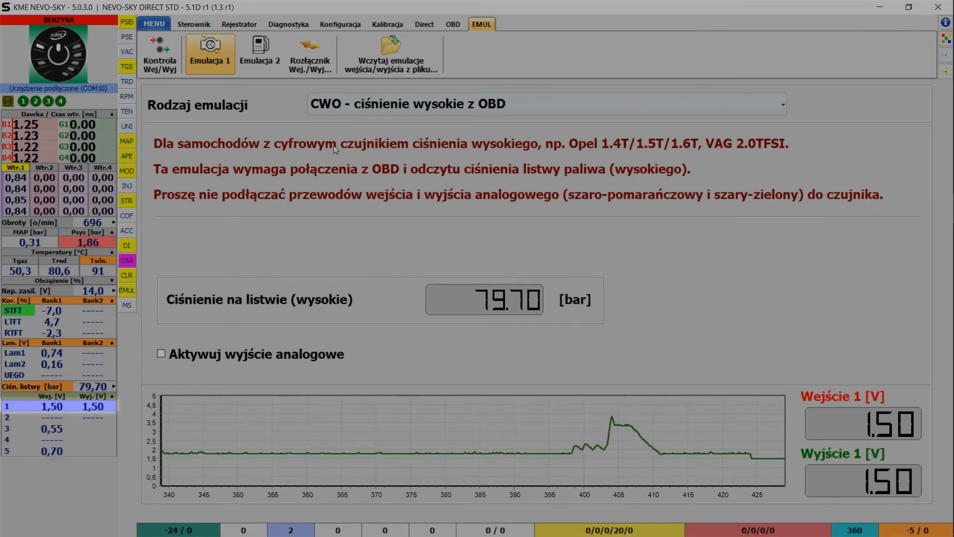
left_click(377, 107)
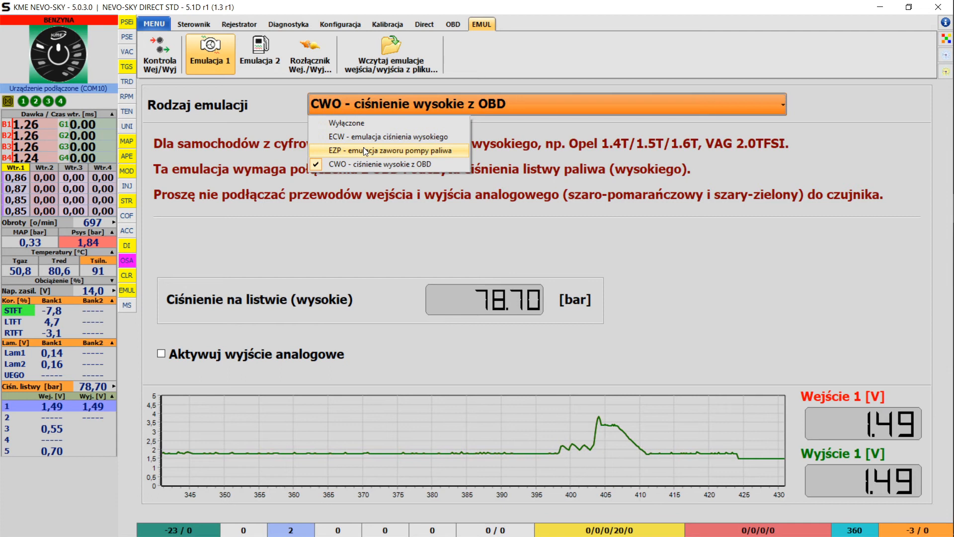
left_click(363, 148)
left_click(482, 334)
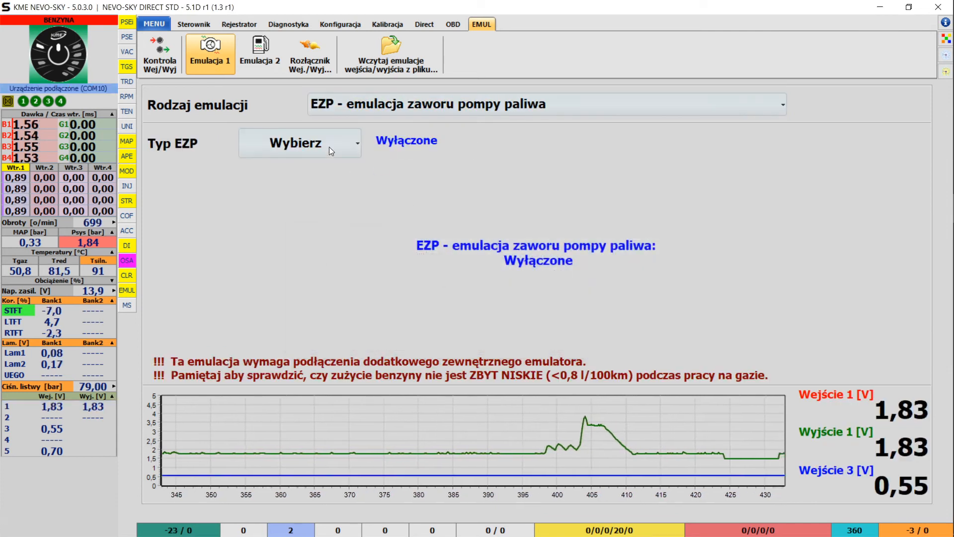
left_click(329, 147)
mouse_move(311, 211)
left_click(390, 213)
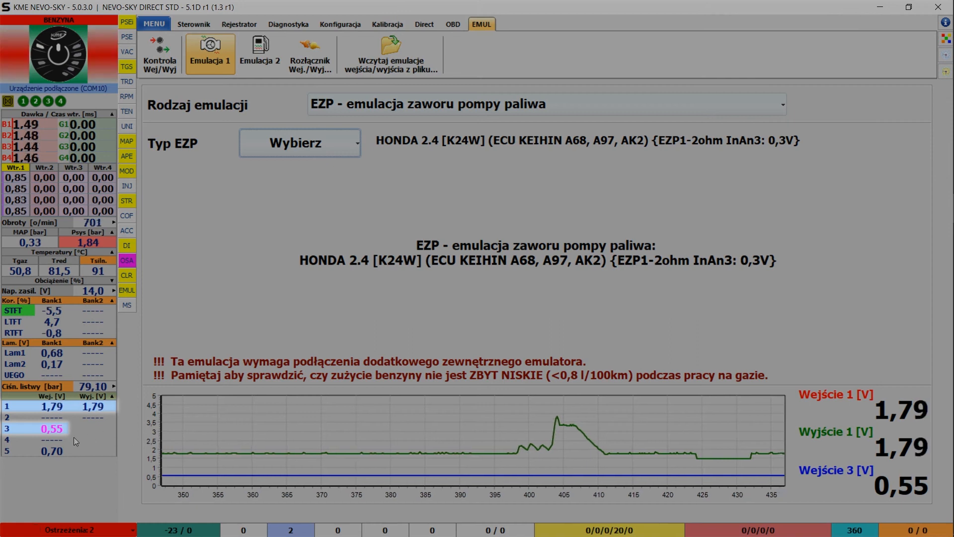
- Switch Emulation 1 back off by setting Rodzaj emulacji to Wyłączone
left_click(328, 141)
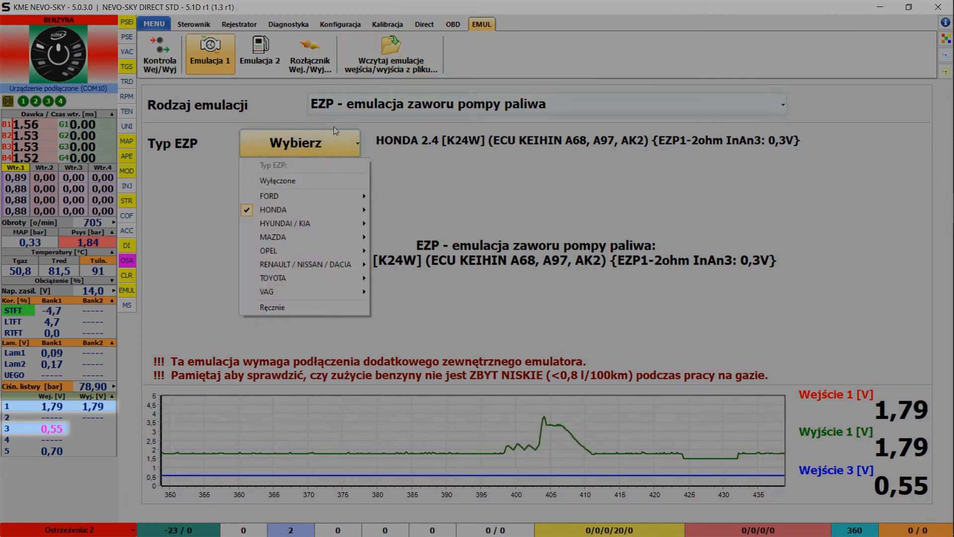
left_click(347, 104)
left_click(354, 164)
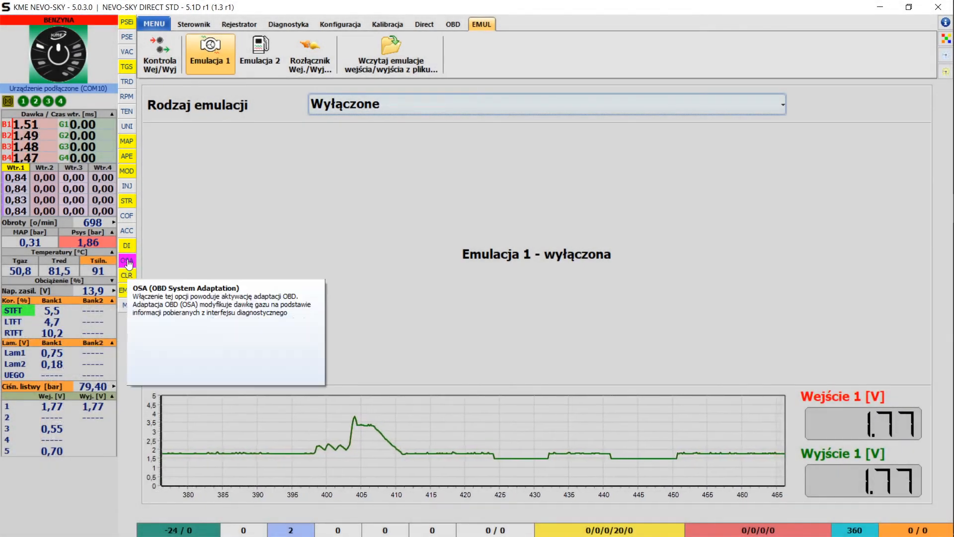
- Open the OSA adaptation description from its side button
left_click(127, 261)
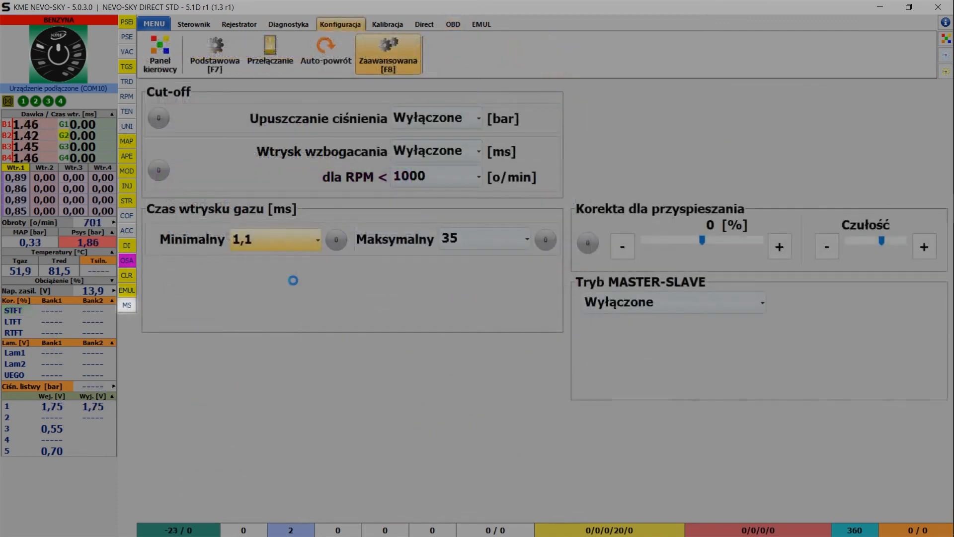
- Switch the controller indicator to SLAVE 1 and open an extra 'Odczyty' readings window
scroll(617, 300, "down", 1)
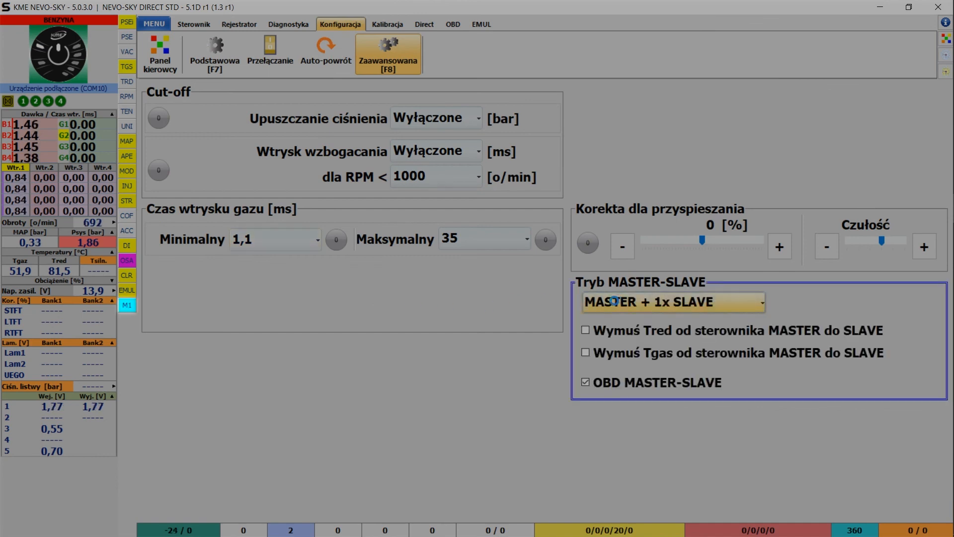
left_click(128, 309)
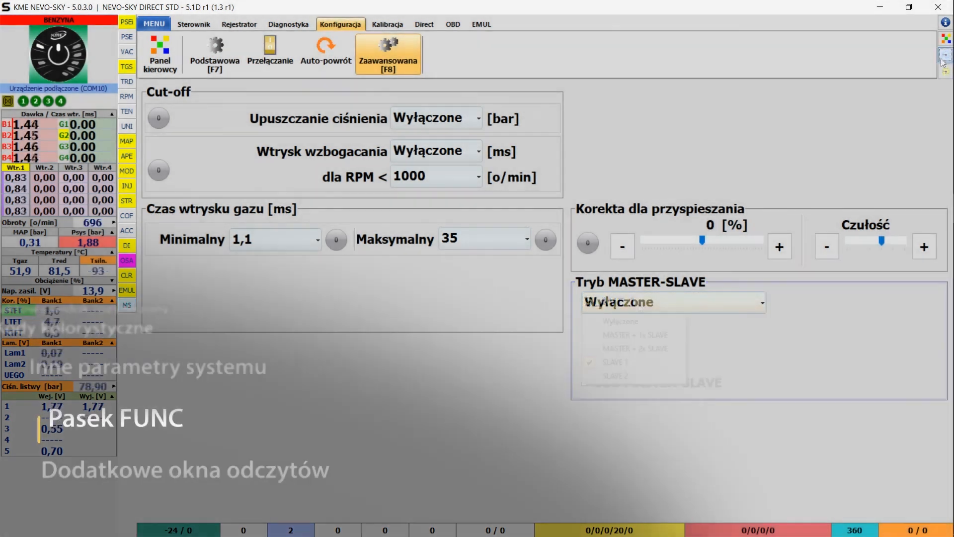
left_click(945, 54)
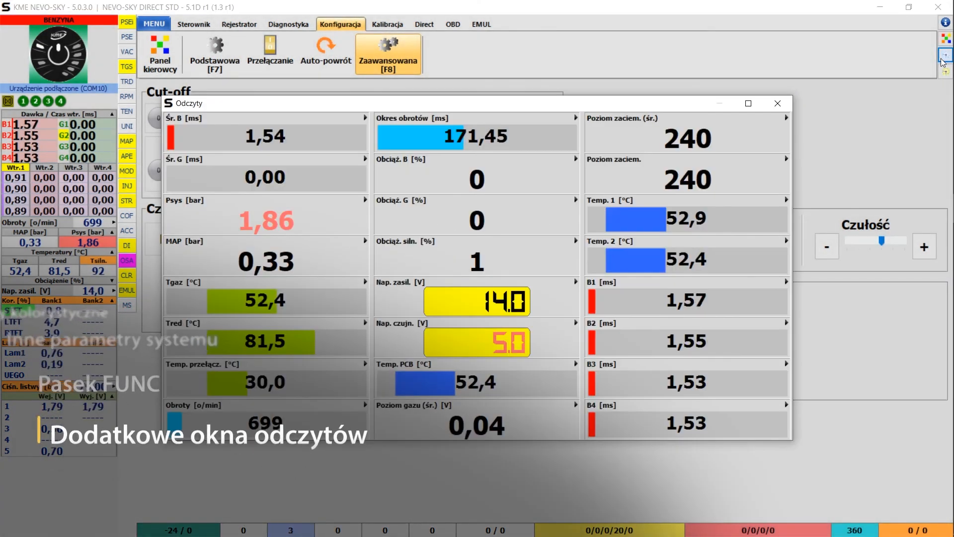
- Maximize the 'Odczyty' window, close it, and open the compact current-readings window
left_click(748, 103)
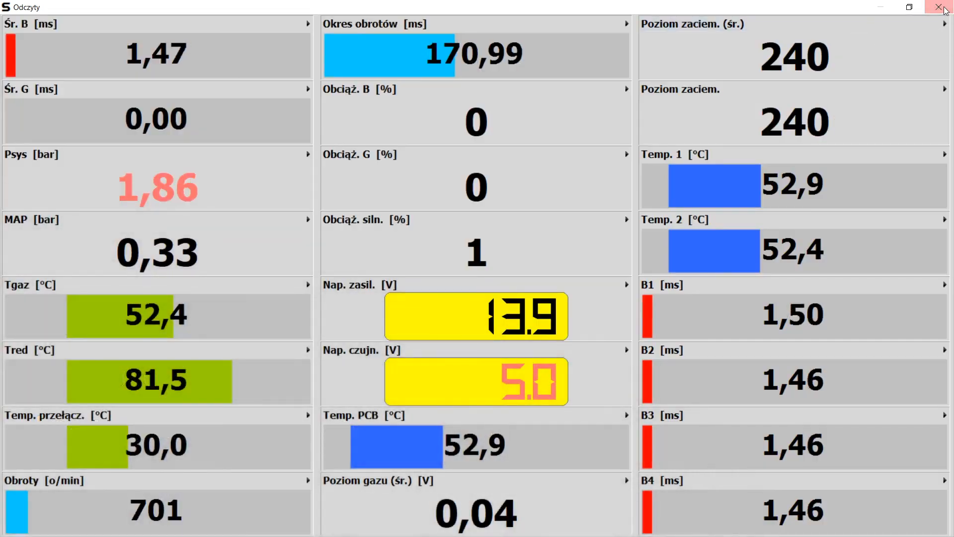
left_click(939, 7)
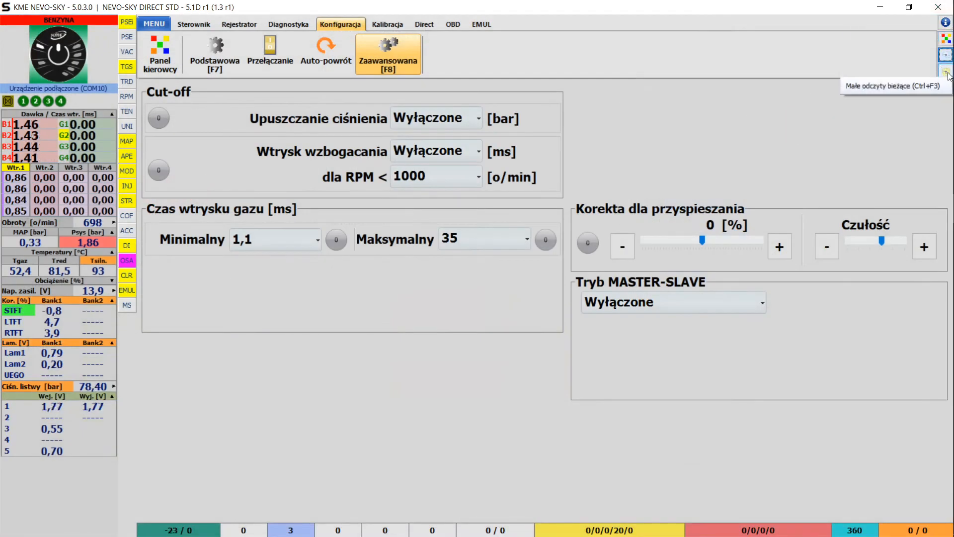
left_click(946, 72)
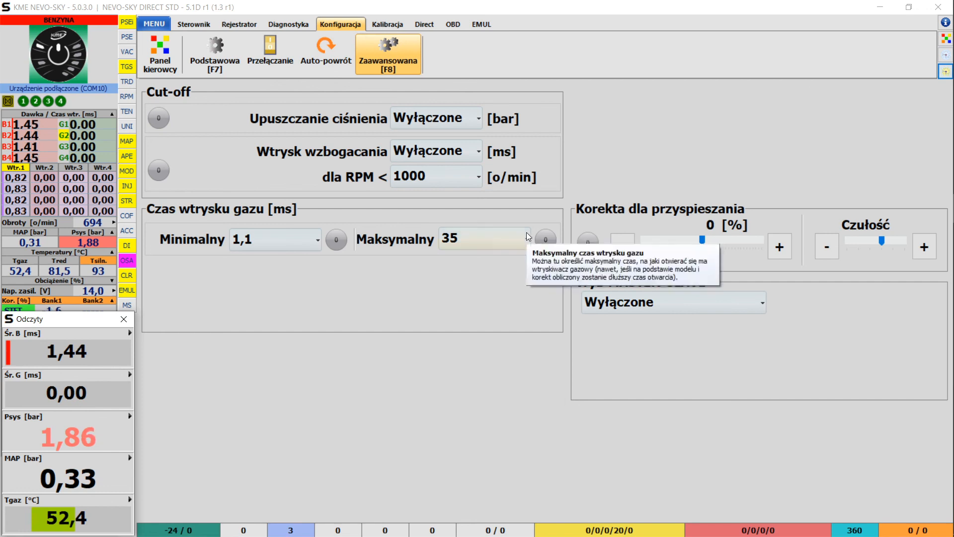
- Browse a compact window field's list of selectable reading groups
left_click(130, 374)
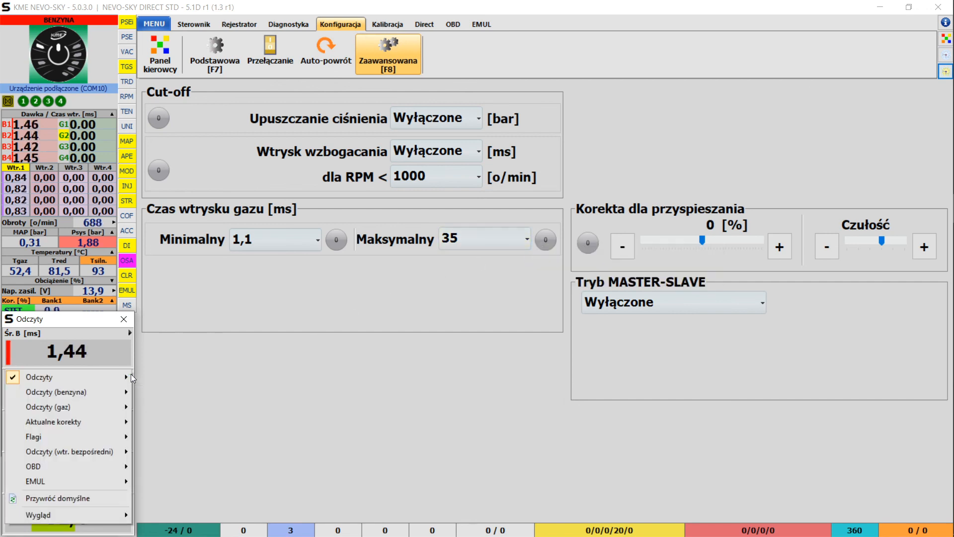
mouse_move(122, 421)
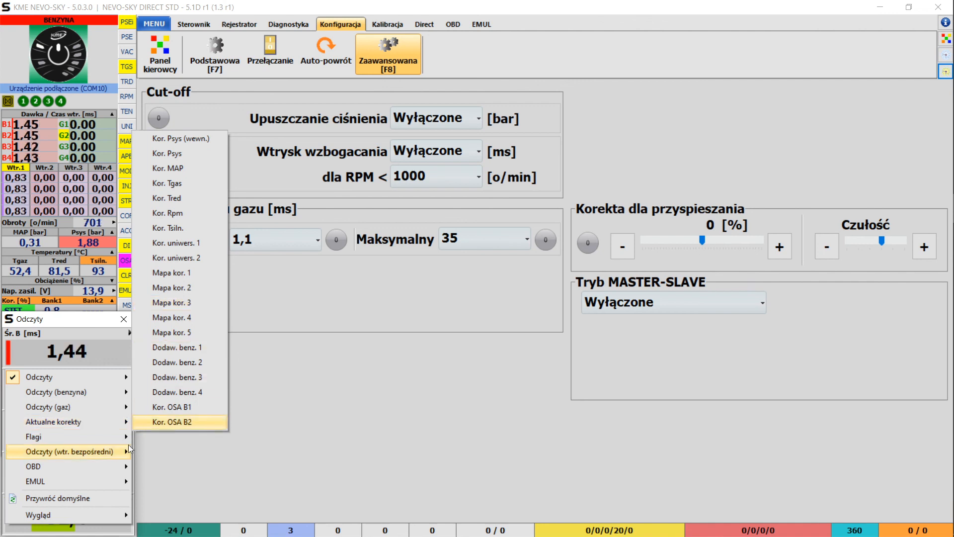
mouse_move(124, 448)
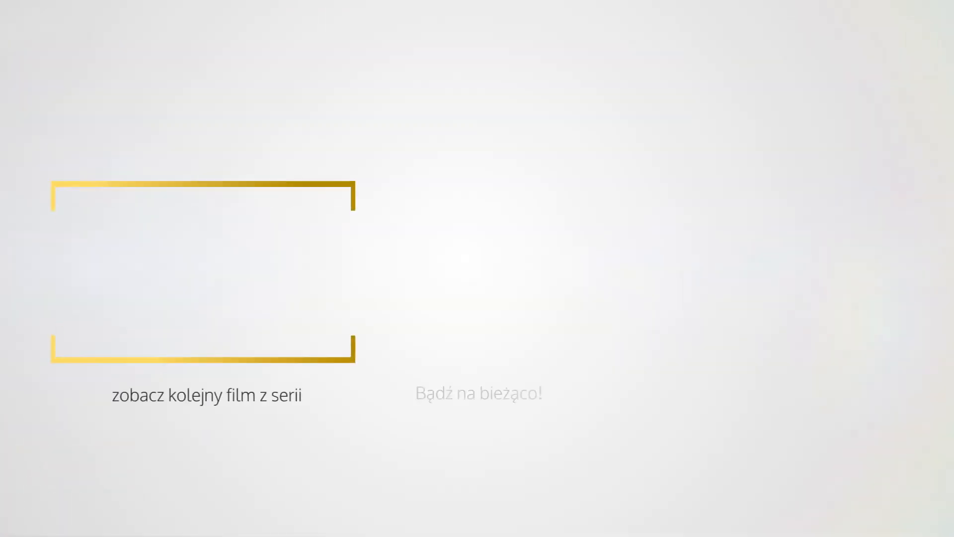